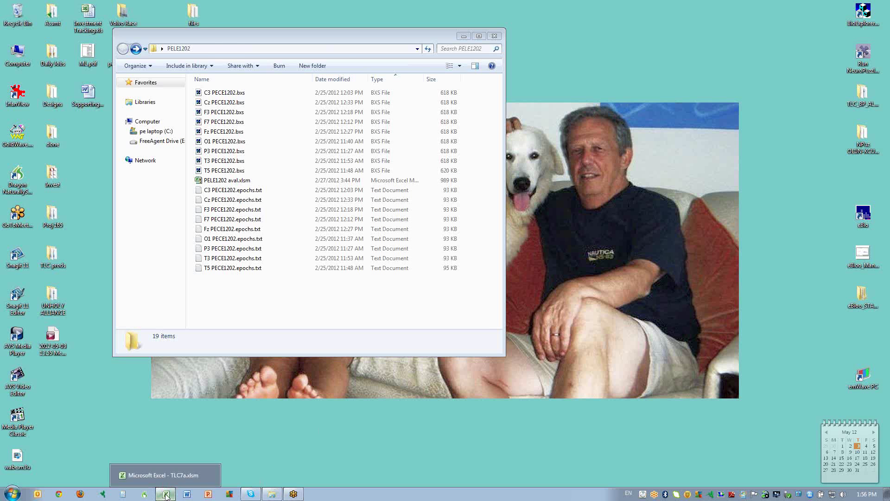
# Switch to the TLC7a workbook in Excel, widen its window slightly and open the assessment raw data form
pyautogui.click(166, 495)
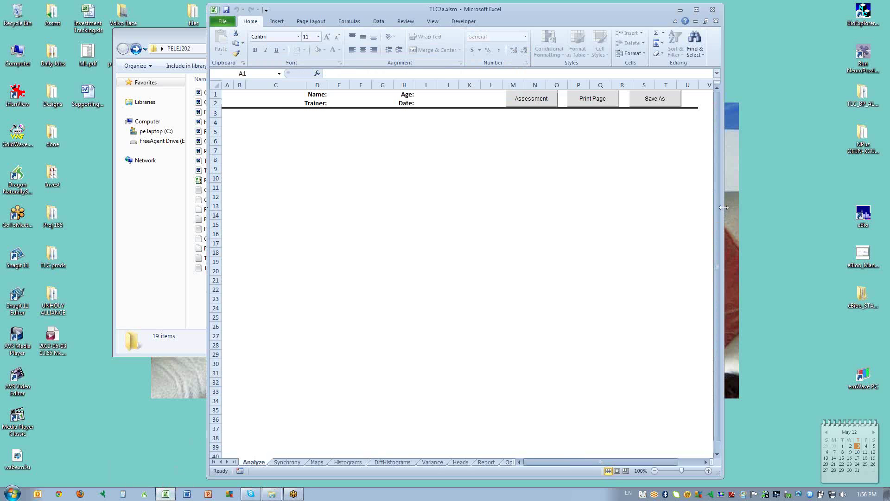
pyautogui.moveTo(725, 208); pyautogui.dragTo(737, 207)
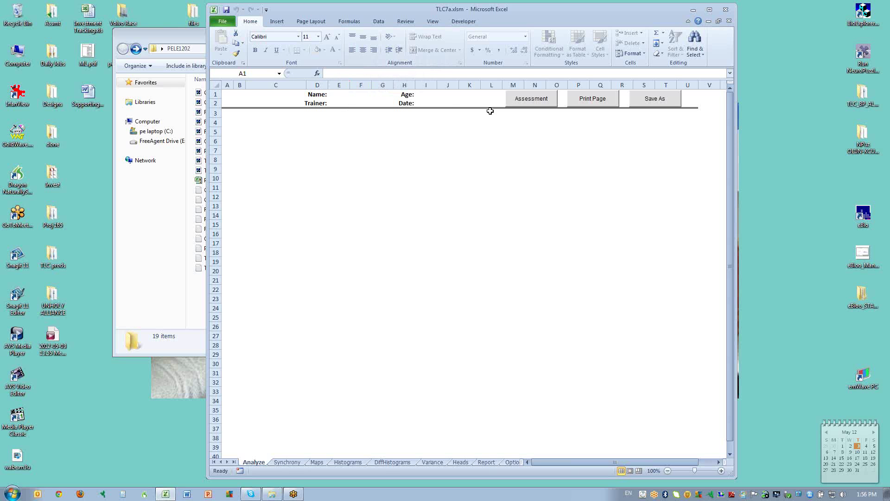
pyautogui.click(533, 99)
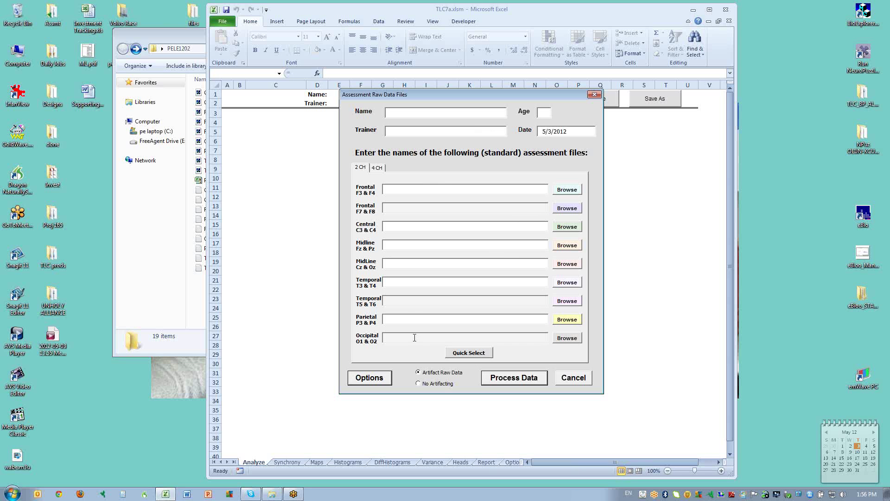
# Use Quick Select to load the 2-channel assessment text files from the desktop folder named files
pyautogui.click(469, 353)
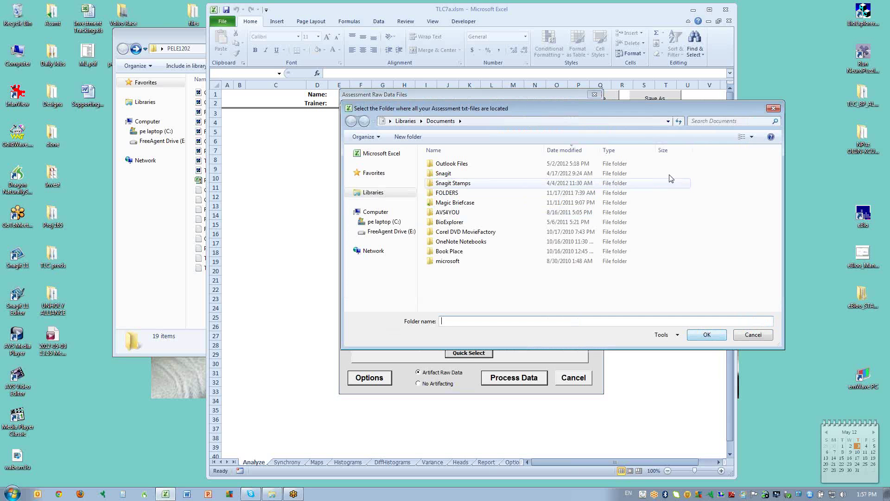
pyautogui.click(390, 122)
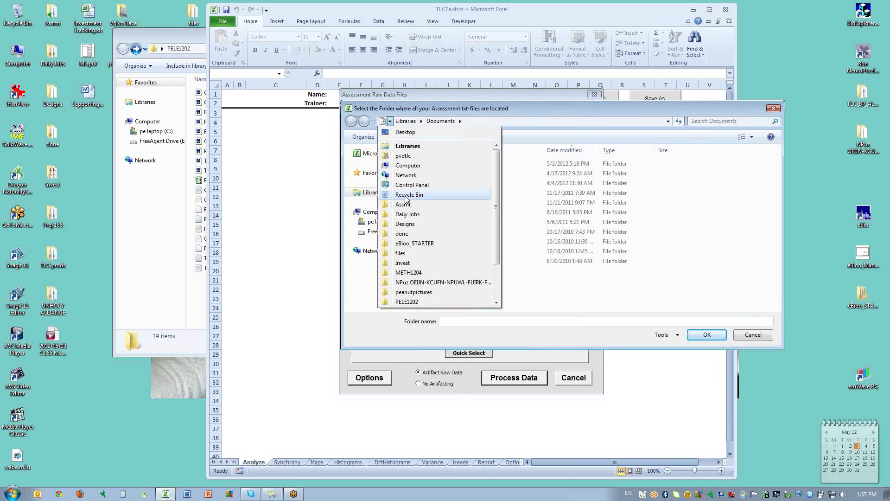
pyautogui.click(403, 253)
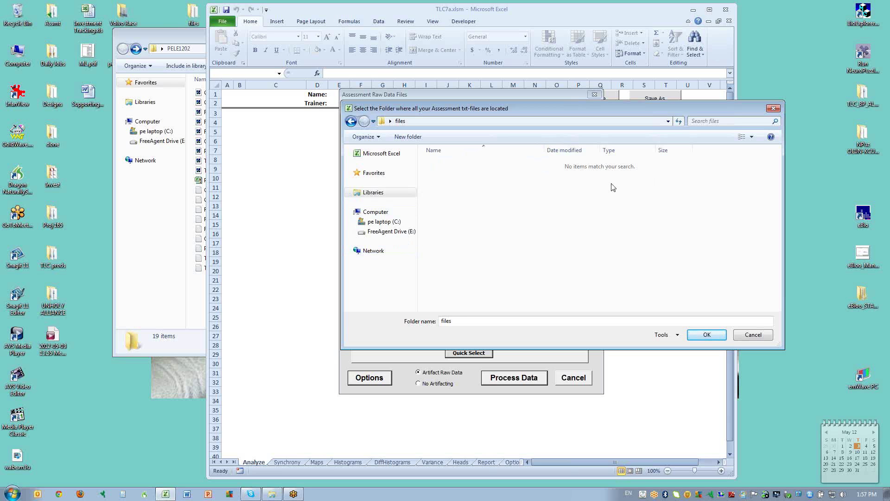
pyautogui.click(708, 335)
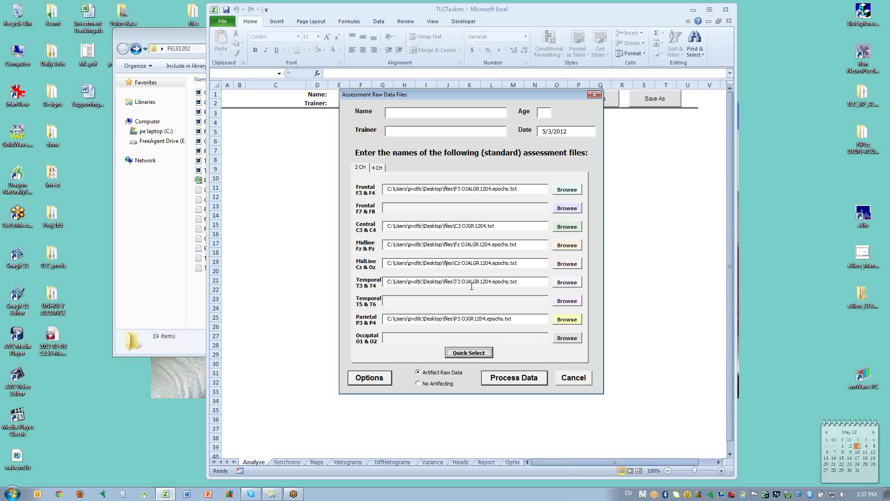
# Process the loaded raw data with artifacting through to the TLC assessment and view the Maps sheet
pyautogui.click(521, 379)
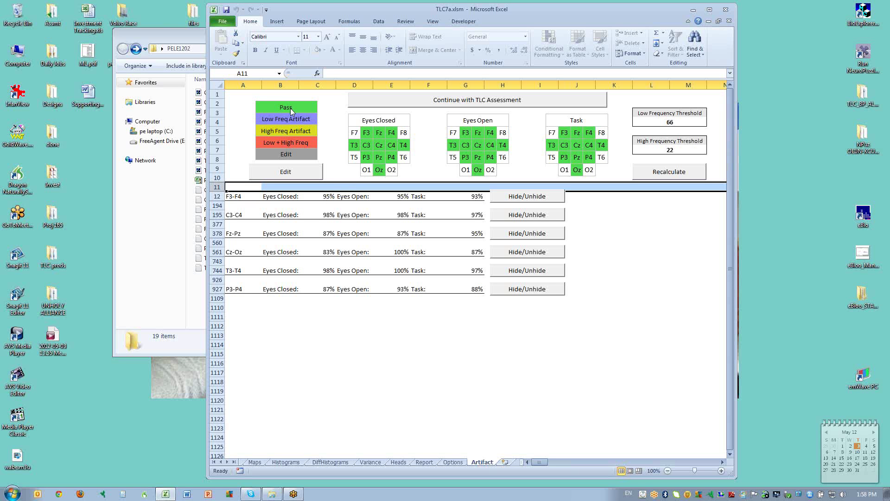
pyautogui.click(468, 102)
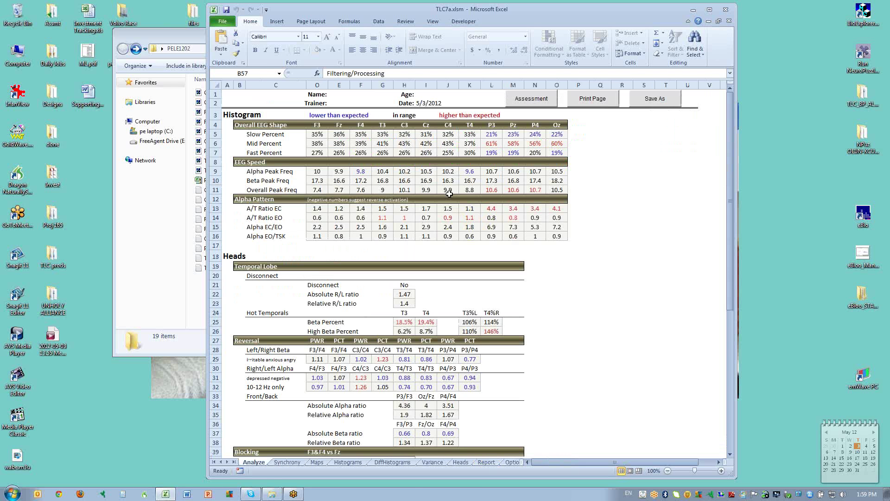
pyautogui.click(287, 462)
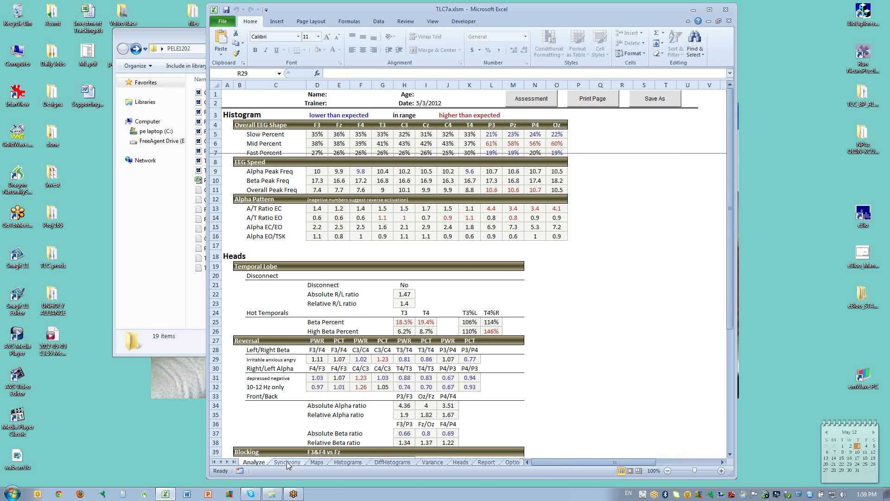
pyautogui.click(319, 462)
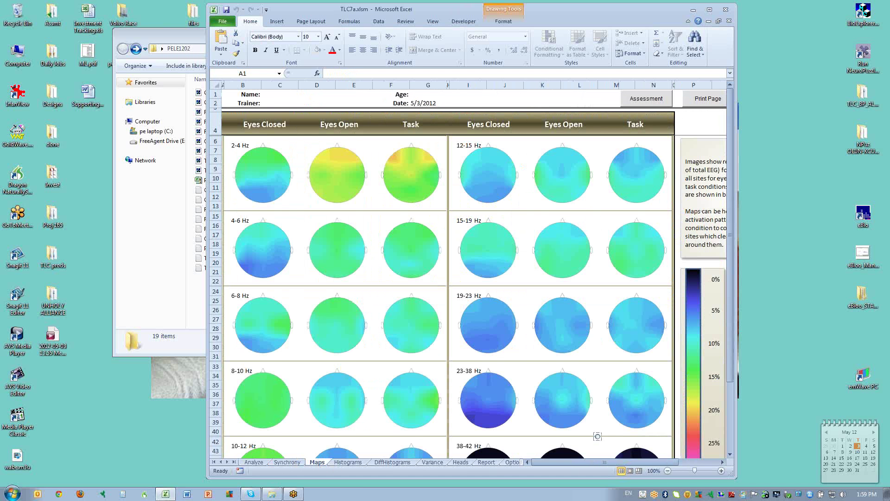
# Reopen the assessment form and process the epochs text files from the PELE1202 folder with raw data artifacting
pyautogui.click(646, 98)
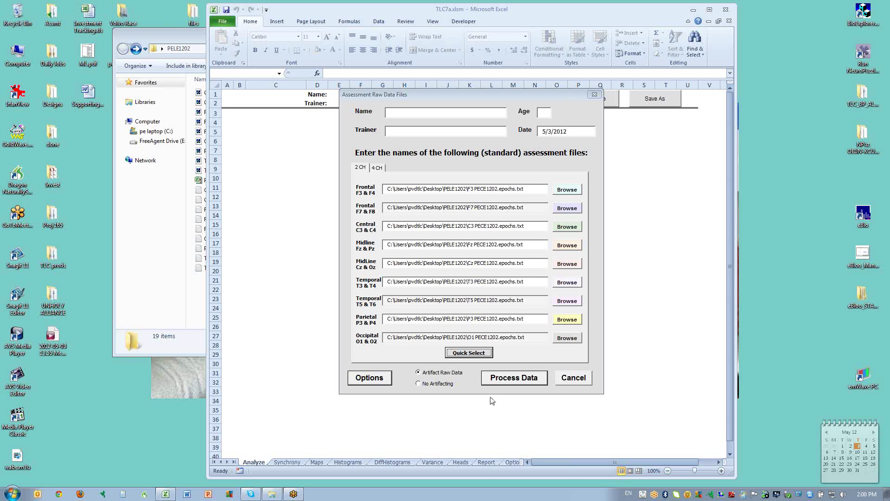
pyautogui.click(509, 380)
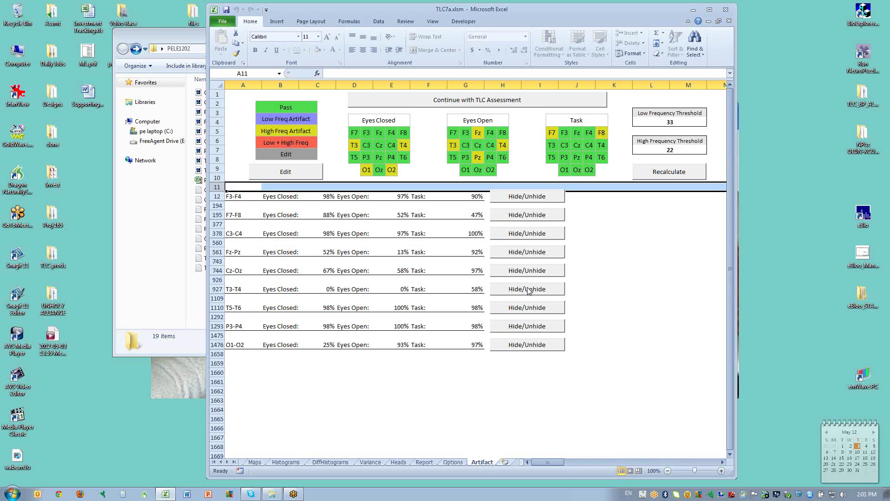
# Unhide the T3-T4 epoch rows and examine their High Freq values to judge a suitable artifact threshold
pyautogui.click(527, 288)
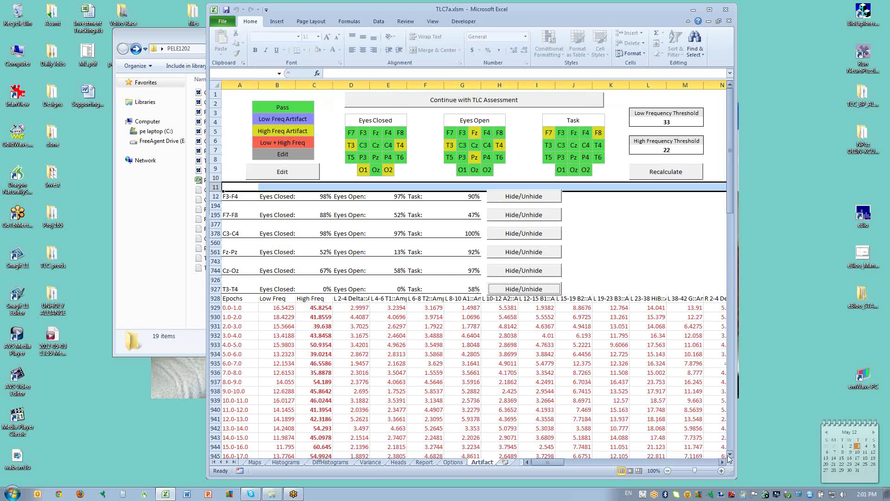
pyautogui.moveTo(731, 456); pyautogui.dragTo(731, 457)
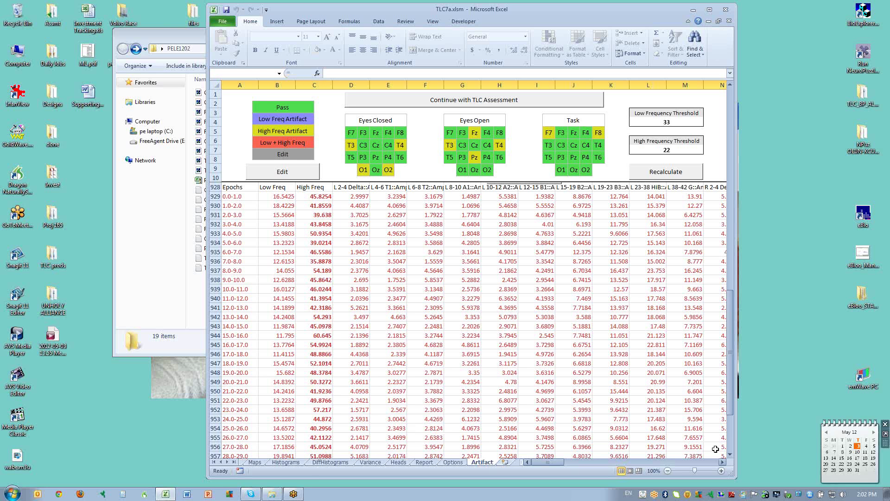
pyautogui.click(731, 455)
pyautogui.click(730, 456)
pyautogui.click(731, 456)
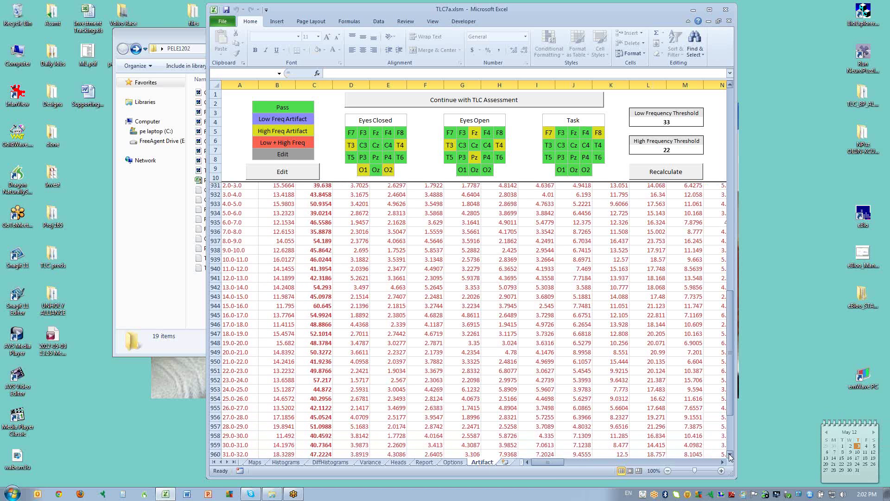
pyautogui.click(730, 456)
pyautogui.click(731, 456)
pyautogui.click(730, 456)
pyautogui.click(730, 455)
pyautogui.click(730, 456)
pyautogui.click(731, 456)
pyautogui.click(730, 455)
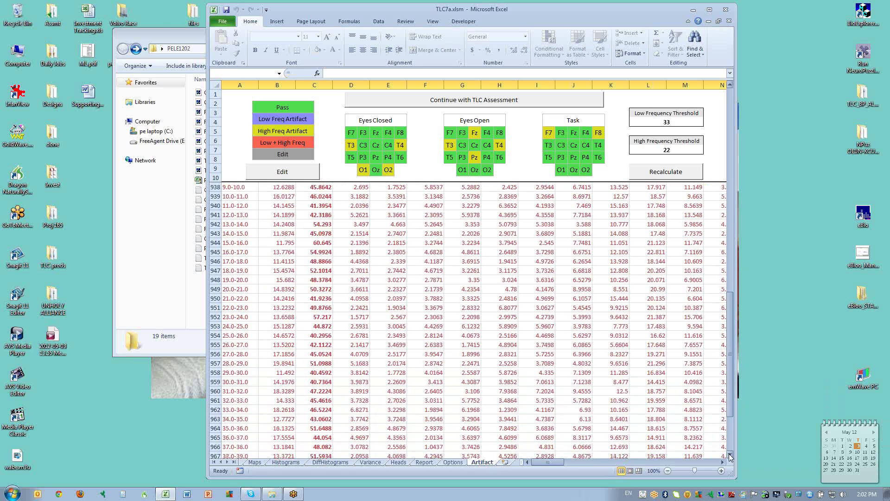
pyautogui.click(730, 456)
pyautogui.click(730, 455)
pyautogui.click(731, 456)
pyautogui.click(731, 456)
pyautogui.click(730, 455)
pyautogui.click(730, 456)
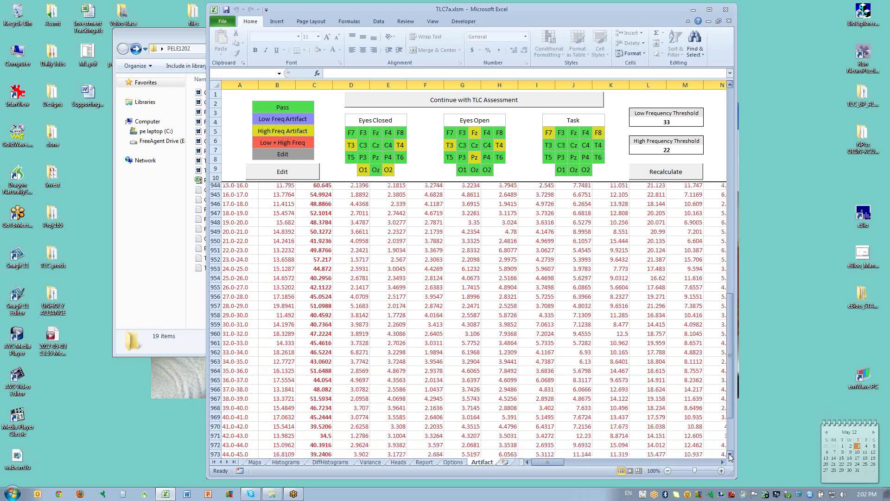
pyautogui.click(730, 456)
pyautogui.click(730, 455)
pyautogui.click(730, 456)
pyautogui.click(730, 455)
pyautogui.click(730, 456)
pyautogui.click(731, 456)
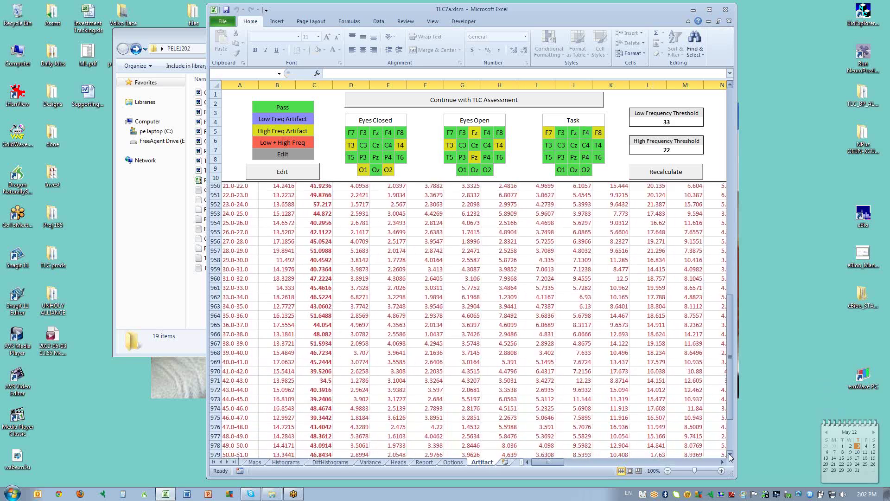
pyautogui.click(730, 455)
pyautogui.click(730, 456)
pyautogui.click(731, 456)
pyautogui.click(731, 456)
pyautogui.click(730, 455)
pyautogui.click(730, 456)
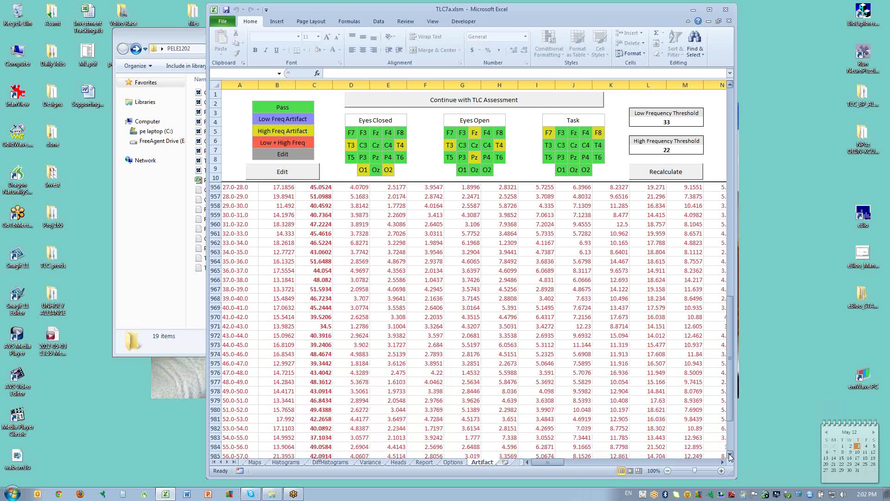
pyautogui.click(730, 455)
pyautogui.click(730, 456)
pyautogui.click(730, 456)
pyautogui.click(731, 455)
pyautogui.click(730, 456)
pyautogui.click(731, 455)
pyautogui.click(731, 455)
pyautogui.click(730, 456)
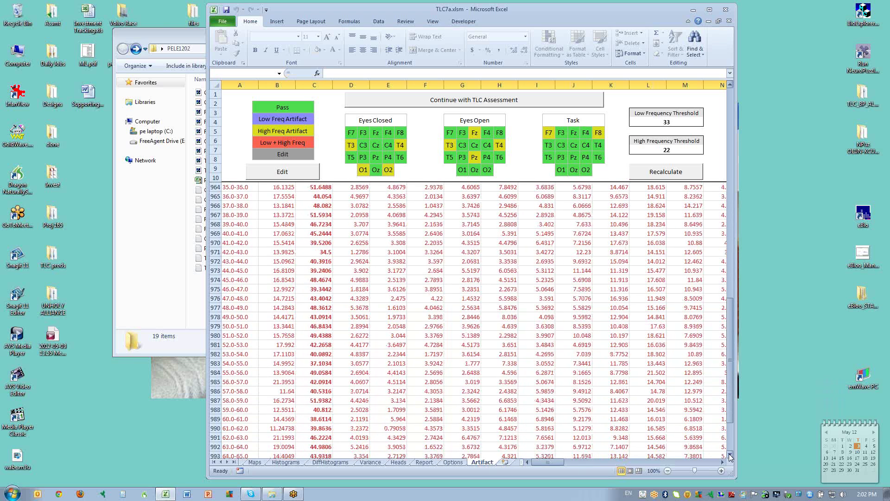
pyautogui.click(731, 456)
pyautogui.click(730, 456)
pyautogui.click(731, 456)
pyautogui.click(730, 456)
pyautogui.click(731, 455)
pyautogui.click(731, 456)
pyautogui.click(730, 456)
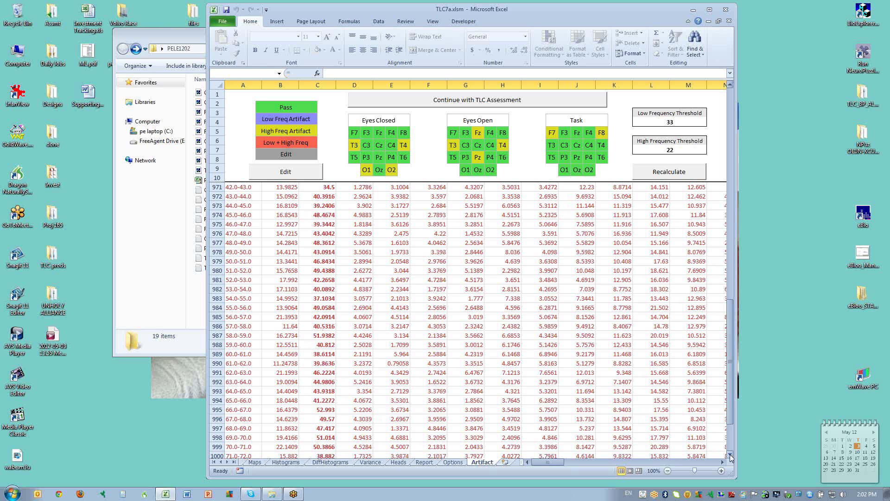
pyautogui.click(731, 456)
pyautogui.click(730, 455)
pyautogui.click(730, 455)
pyautogui.click(730, 455)
pyautogui.click(731, 456)
pyautogui.click(731, 456)
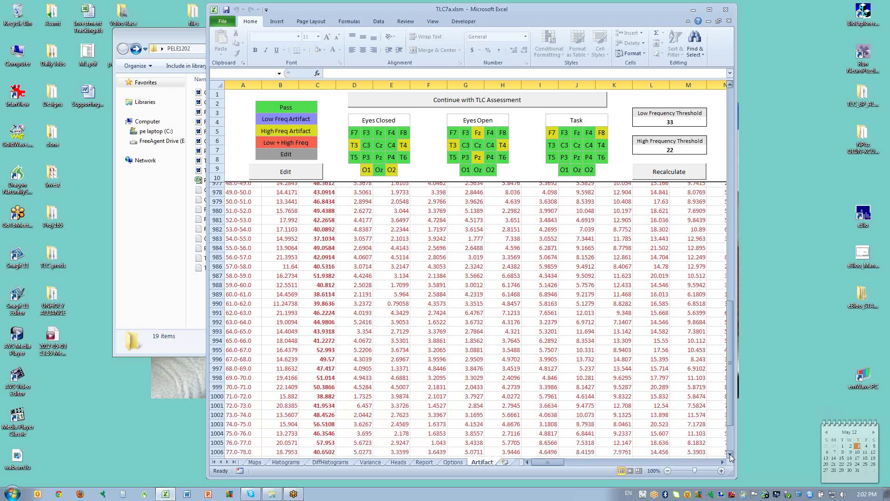
pyautogui.click(731, 455)
pyautogui.click(730, 455)
pyautogui.click(730, 455)
pyautogui.click(730, 456)
pyautogui.click(730, 456)
pyautogui.click(731, 456)
pyautogui.click(731, 456)
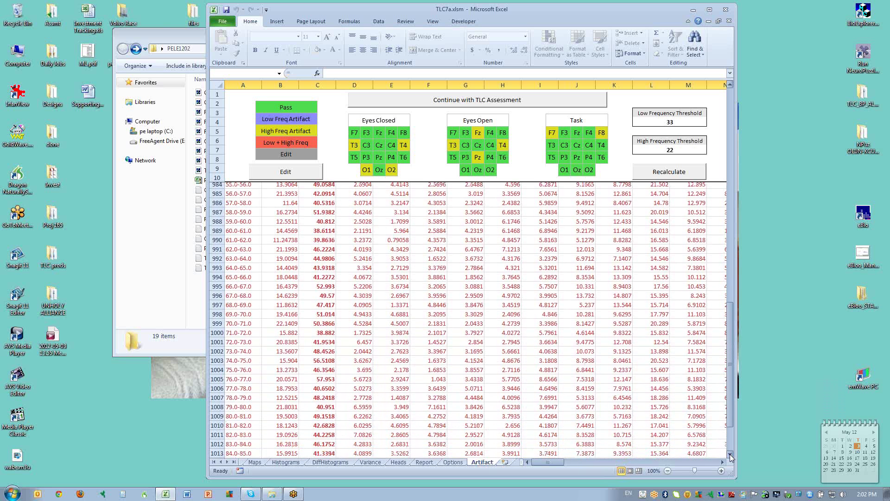
pyautogui.click(730, 455)
pyautogui.click(730, 454)
pyautogui.click(730, 454)
pyautogui.click(730, 454)
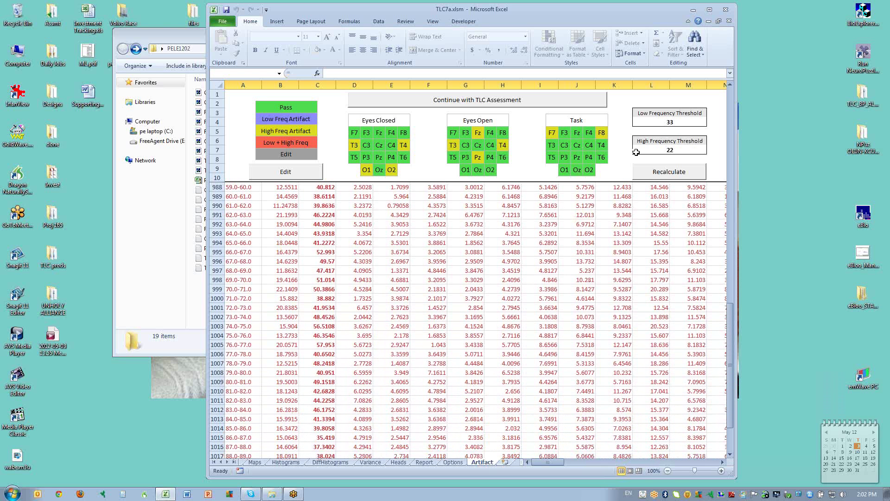
# Set the High Frequency Threshold to 45 and recalculate the artifact results
pyautogui.doubleClick(670, 149)
pyautogui.press('BackSpace')
pyautogui.press('Escape')
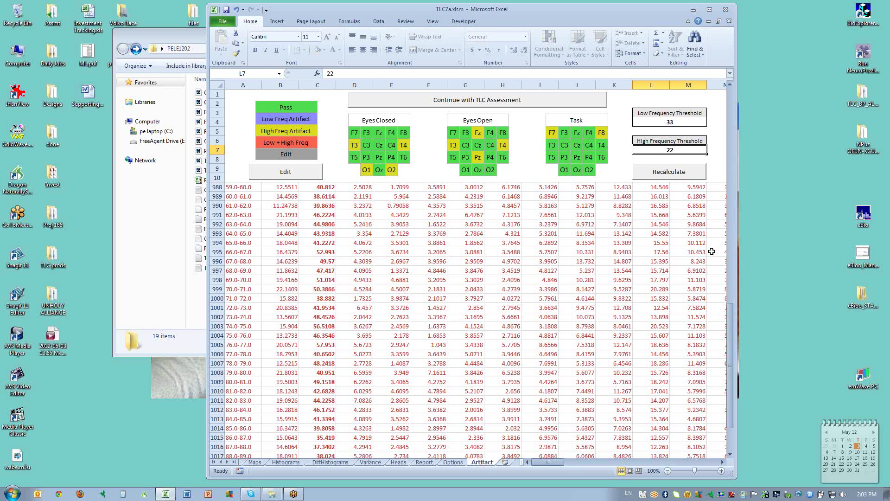
pyautogui.write('45')
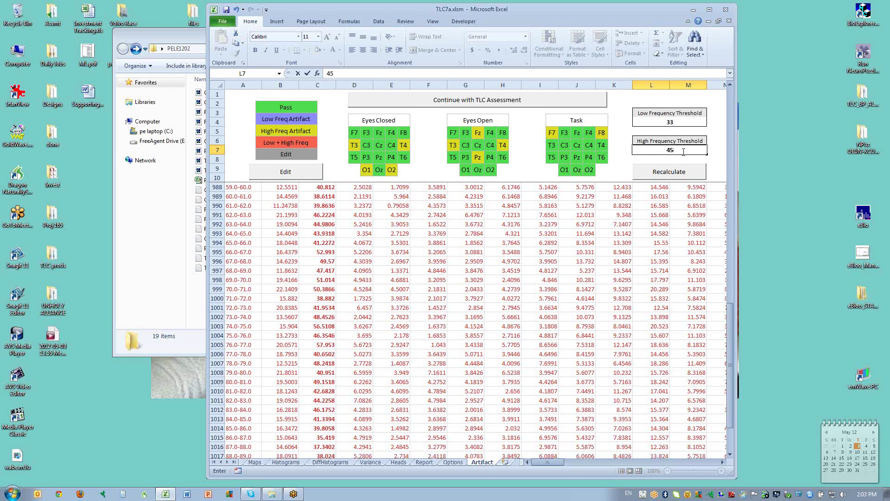
pyautogui.click(671, 172)
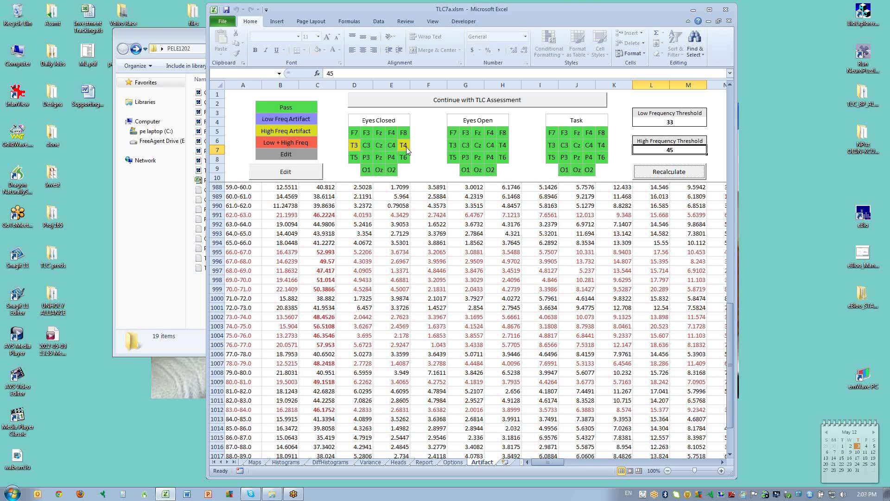
# Select the T3-T4 High Freq values of epochs 0-1, 6-7, 9-10, 10-11, 14-15, 17-18 and 19-20 together
pyautogui.click(731, 209)
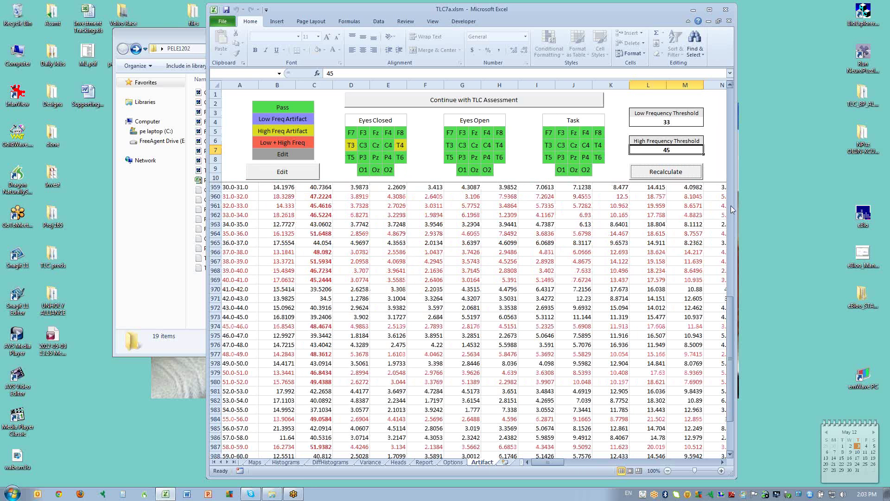
pyautogui.click(731, 86)
pyautogui.click(730, 85)
pyautogui.scroll(8, 731, 84)
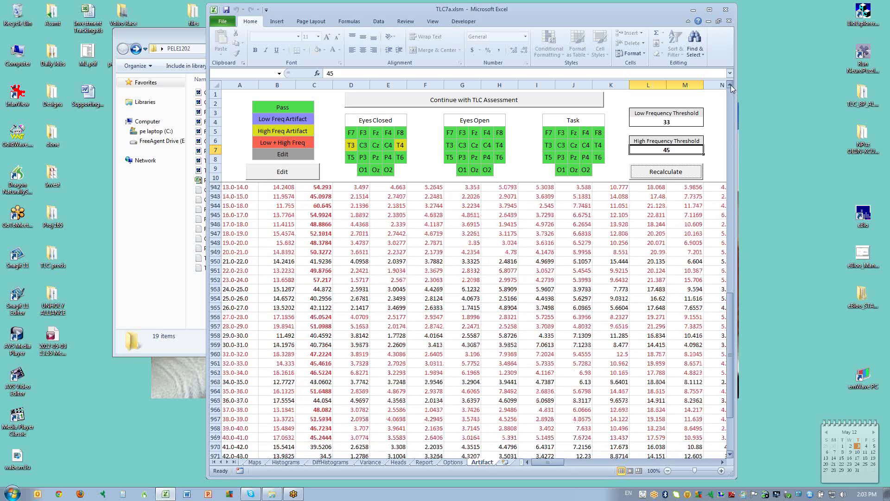
pyautogui.scroll(3, 730, 85)
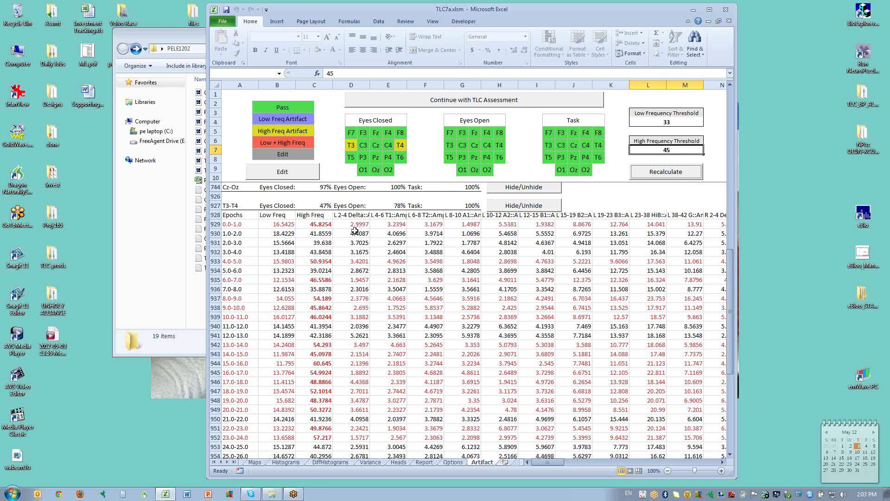
pyautogui.click(316, 224)
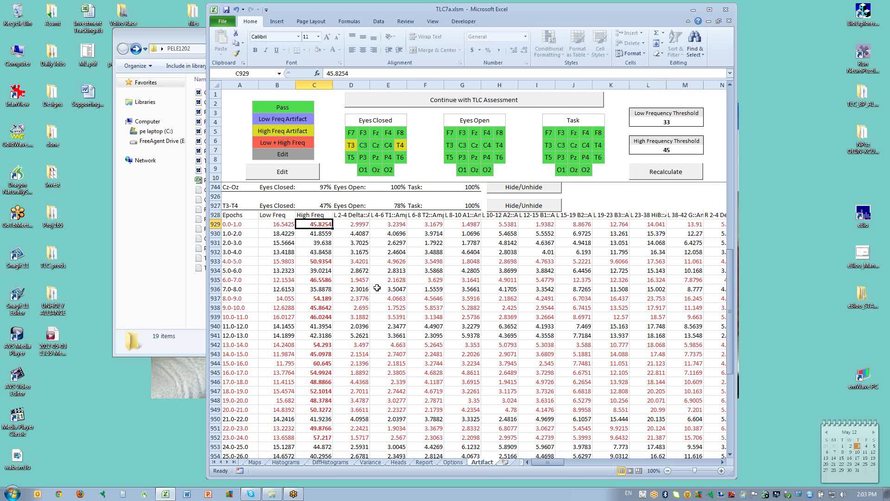
pyautogui.keyDown('ctrl'); pyautogui.click(321, 281); pyautogui.keyUp('ctrl')
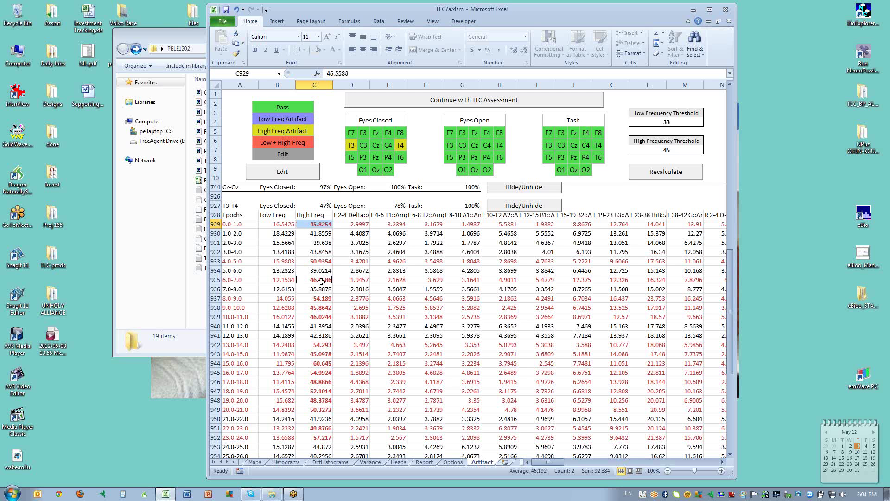
pyautogui.keyDown('ctrl'); pyautogui.click(323, 308); pyautogui.keyUp('ctrl')
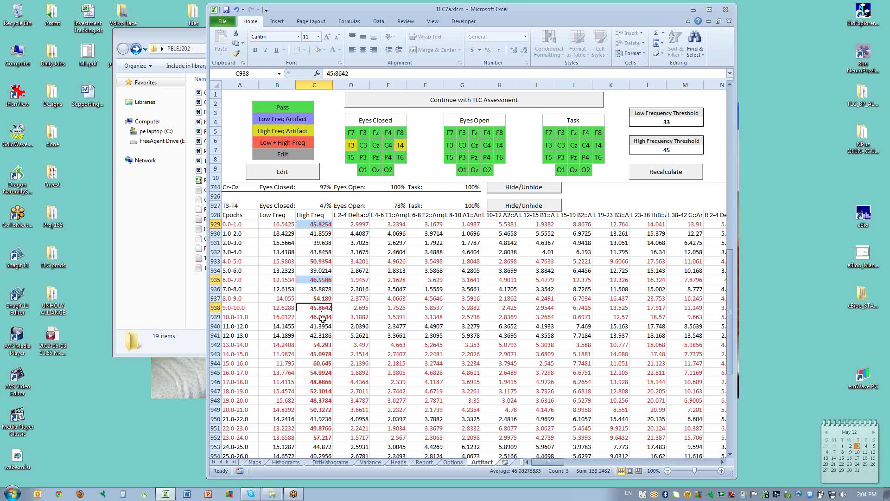
pyautogui.keyDown('ctrl'); pyautogui.click(322, 317); pyautogui.keyUp('ctrl')
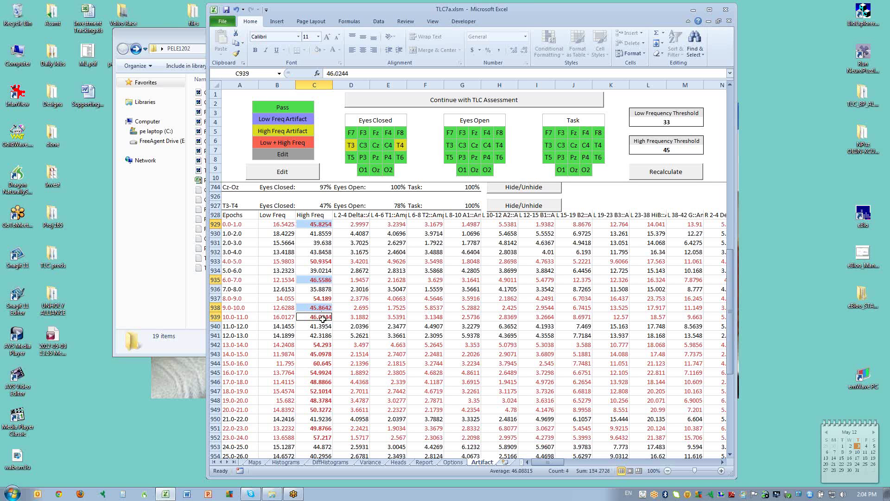
pyautogui.keyDown('ctrl'); pyautogui.click(321, 354); pyautogui.keyUp('ctrl')
pyautogui.keyDown('ctrl'); pyautogui.click(320, 382); pyautogui.keyUp('ctrl')
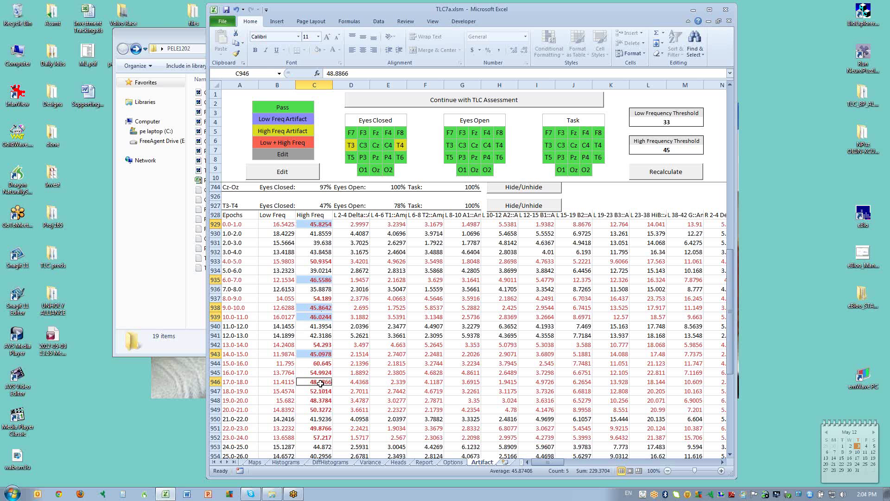
pyautogui.keyDown('ctrl'); pyautogui.click(320, 402); pyautogui.keyUp('ctrl')
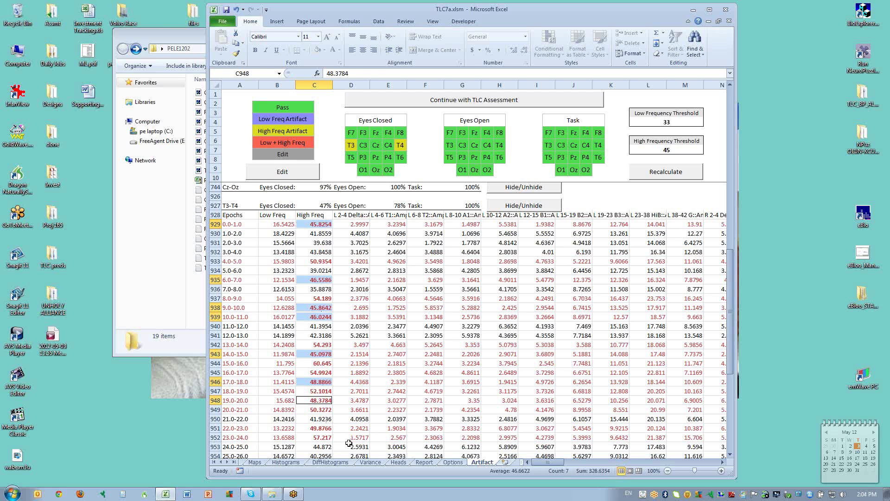
# Add the High Freq values of epochs 27-28, 31-32, 32-33, 33-34, 39-40 and 40-41 to the selection
pyautogui.click(731, 458)
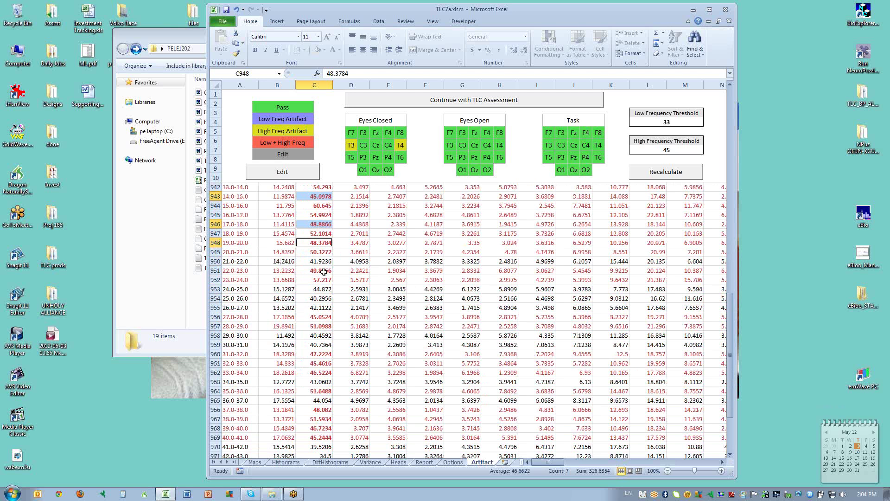
pyautogui.keyDown('ctrl'); pyautogui.click(318, 319); pyautogui.keyUp('ctrl')
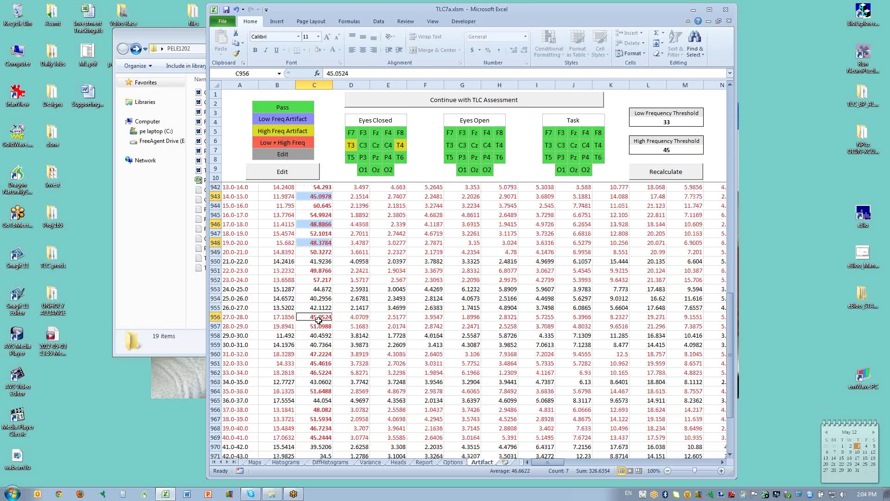
pyautogui.keyDown('ctrl'); pyautogui.click(322, 358); pyautogui.keyUp('ctrl')
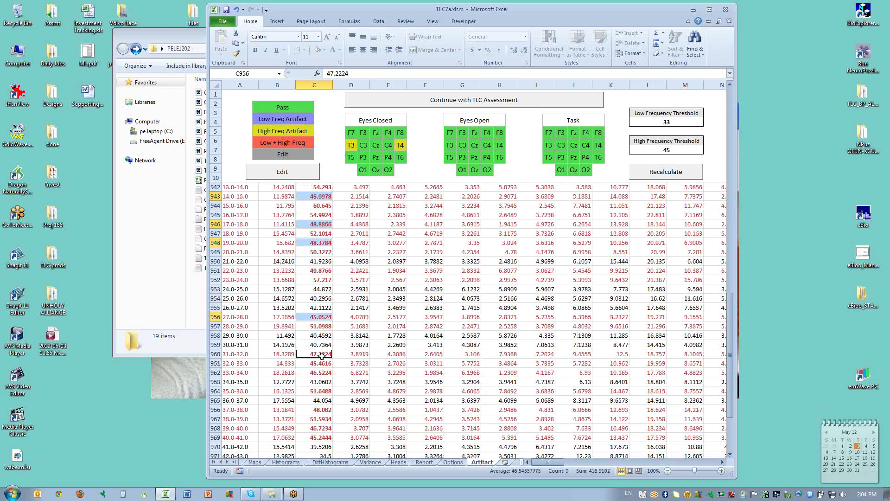
pyautogui.keyDown('ctrl'); pyautogui.click(322, 363); pyautogui.keyUp('ctrl')
pyautogui.keyDown('ctrl'); pyautogui.click(321, 373); pyautogui.keyUp('ctrl')
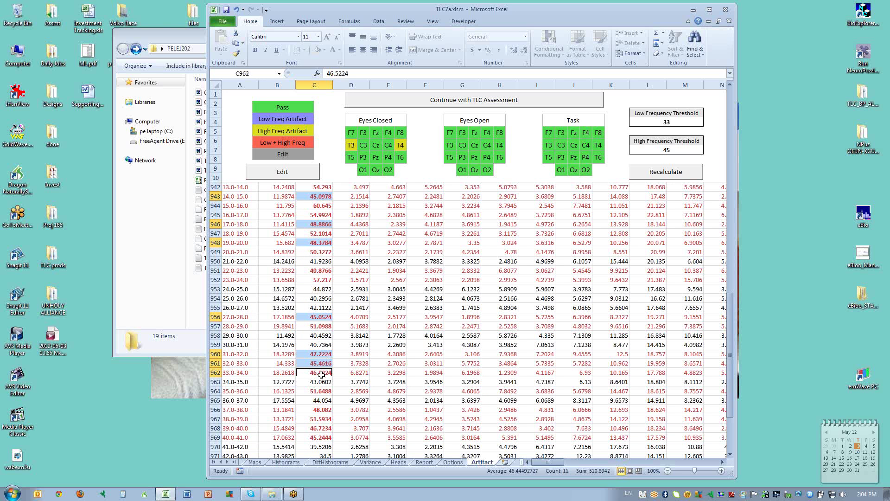
pyautogui.keyDown('ctrl'); pyautogui.click(320, 428); pyautogui.keyUp('ctrl')
pyautogui.keyDown('ctrl'); pyautogui.click(321, 438); pyautogui.keyUp('ctrl')
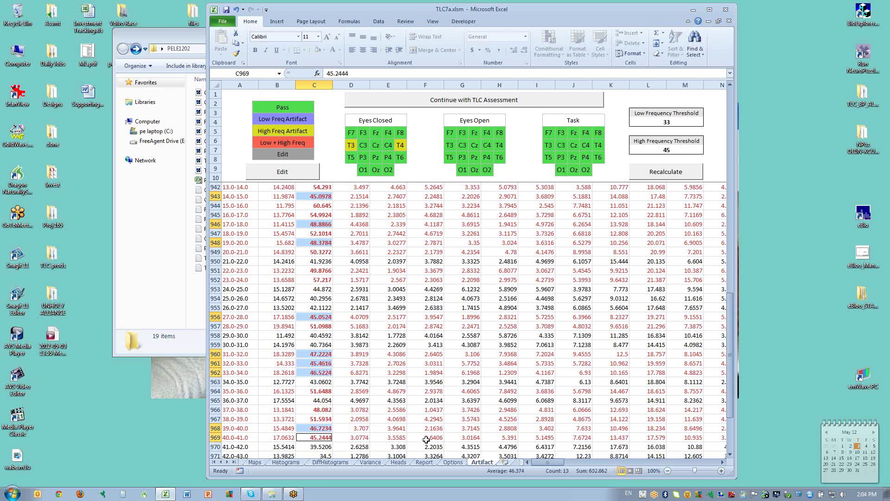
# Add the High Freq value of epoch 50-51 to the selection and apply Edit to all selected epochs
pyautogui.click(731, 456)
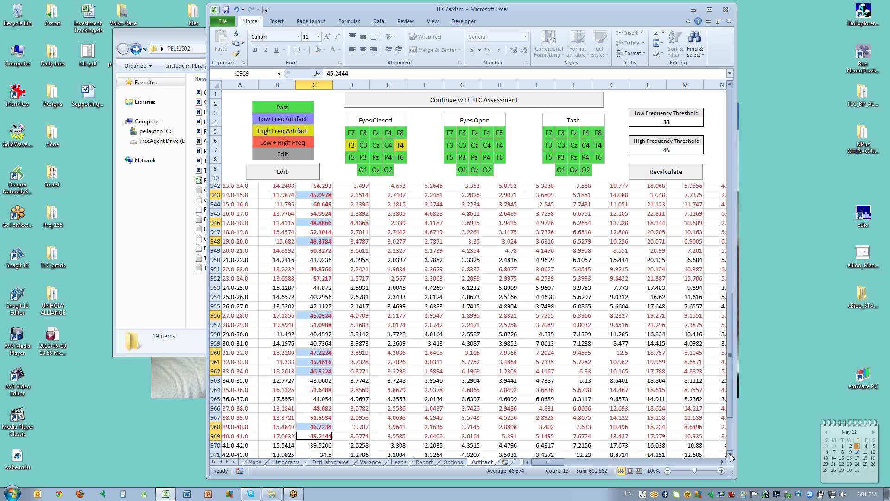
pyautogui.moveTo(730, 456); pyautogui.dragTo(731, 455)
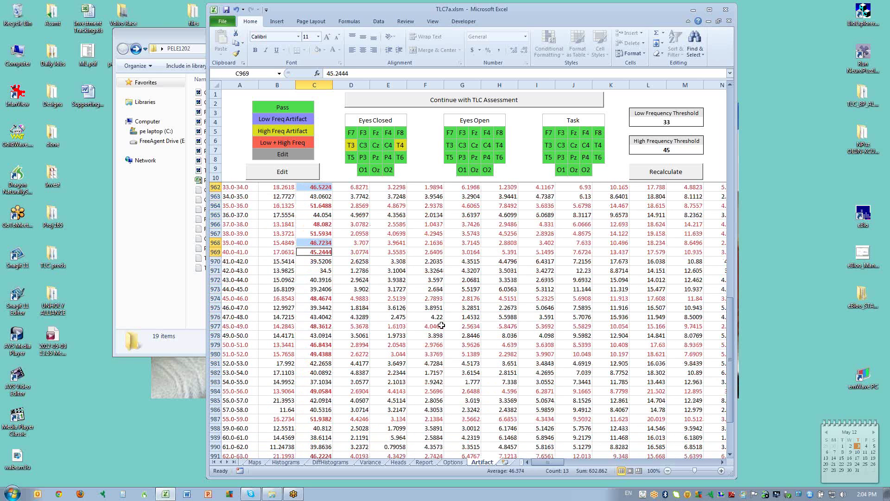
pyautogui.keyDown('ctrl'); pyautogui.click(324, 346); pyautogui.keyUp('ctrl')
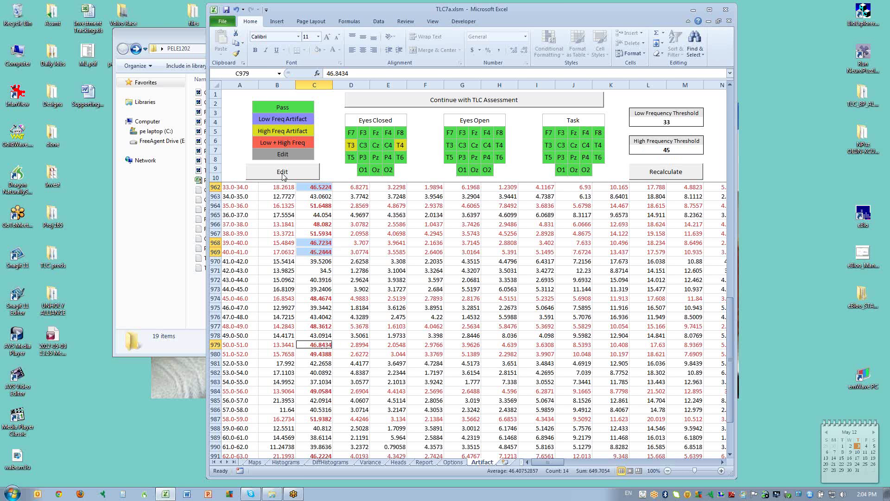
pyautogui.click(283, 172)
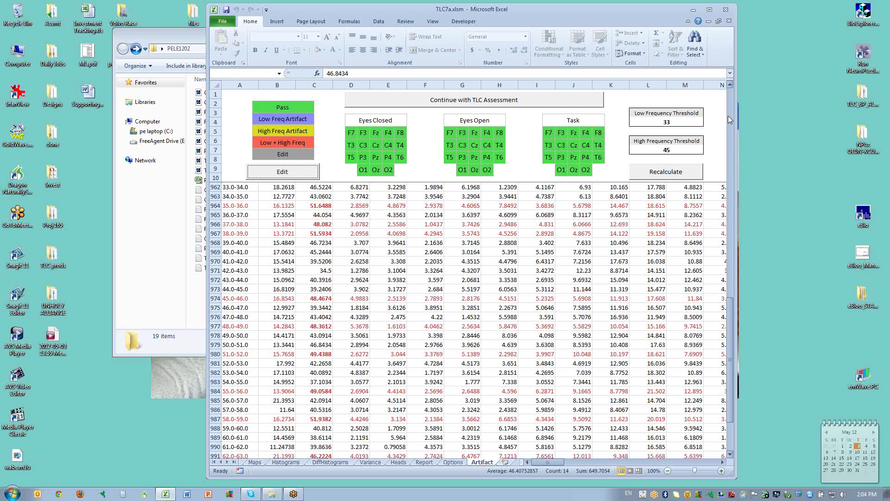
# Hide the T3-T4 epoch rows and continue with the TLC assessment
pyautogui.click(730, 101)
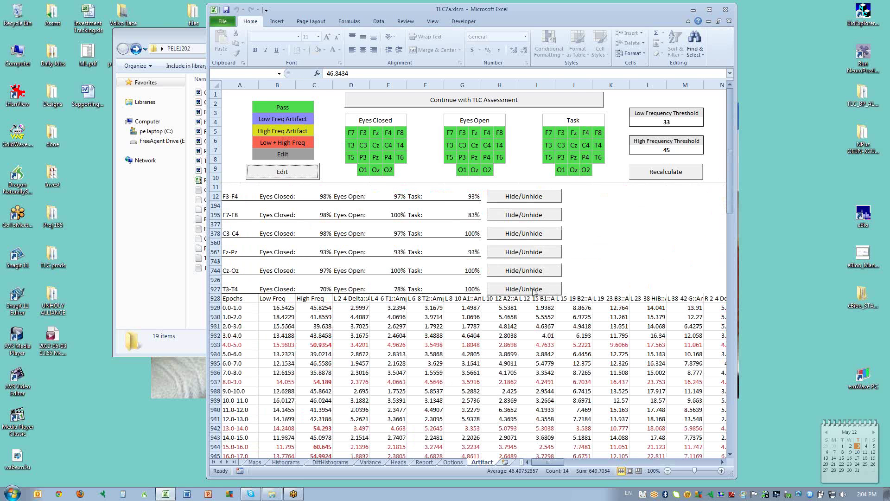
pyautogui.click(539, 290)
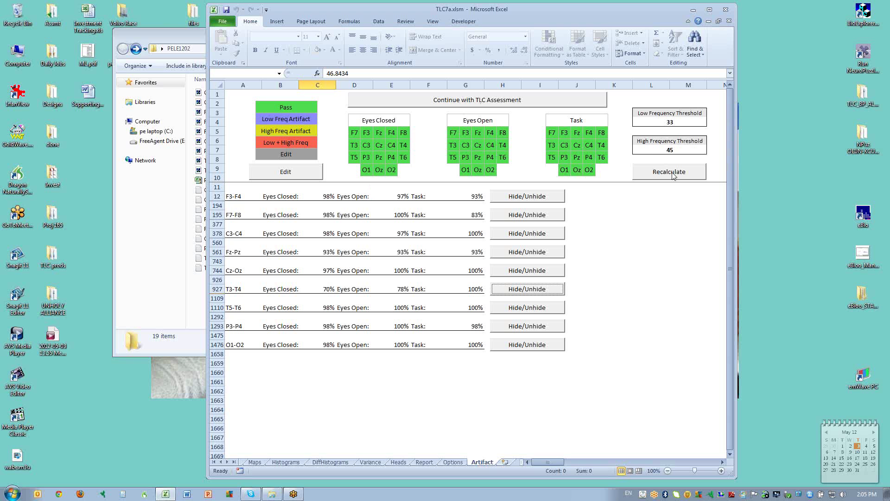
pyautogui.click(459, 100)
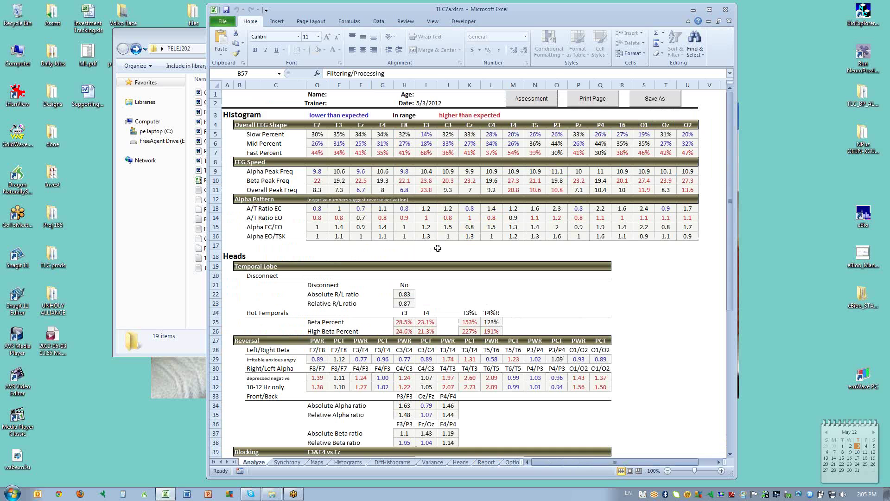
# Examine the brain maps for each frequency band on the Maps sheet
pyautogui.click(318, 462)
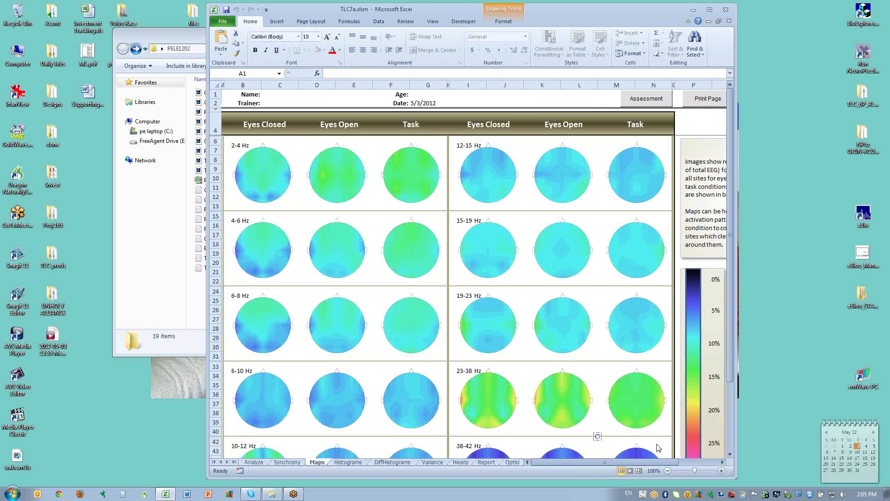
pyautogui.click(730, 454)
pyautogui.scroll(-1, 729, 454)
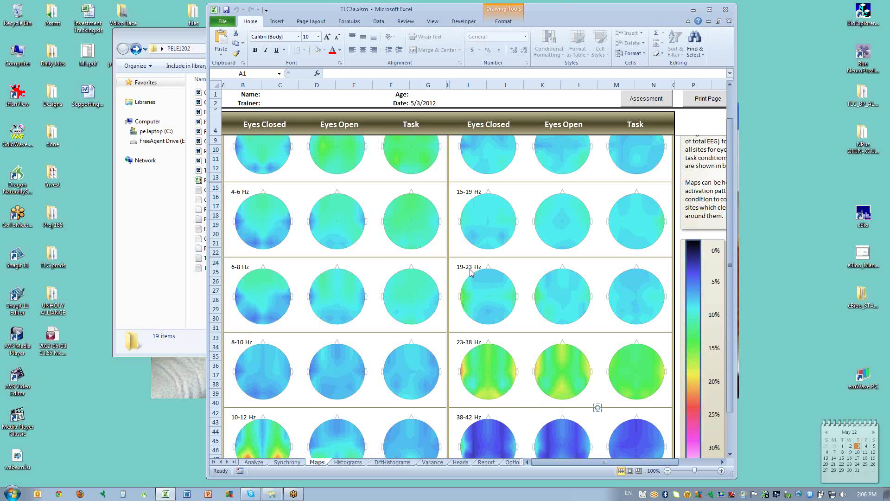
# Switch to the PELE1202 folder window in Windows Explorer
pyautogui.click(163, 34)
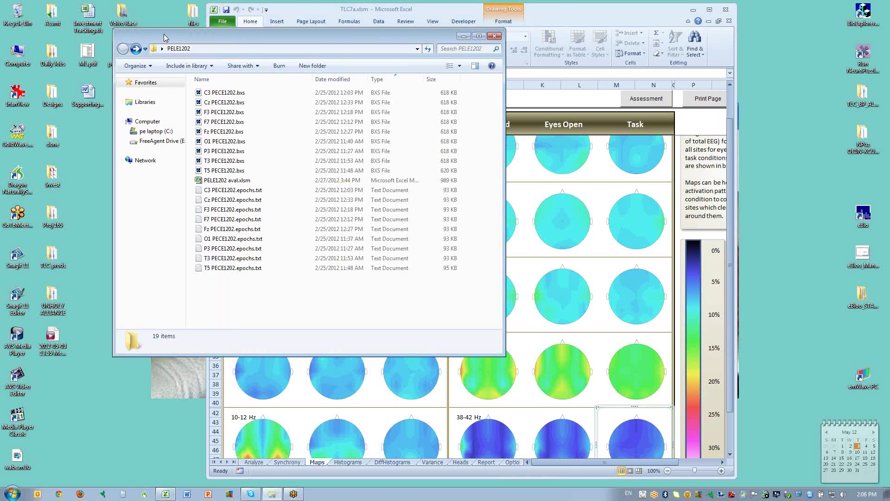